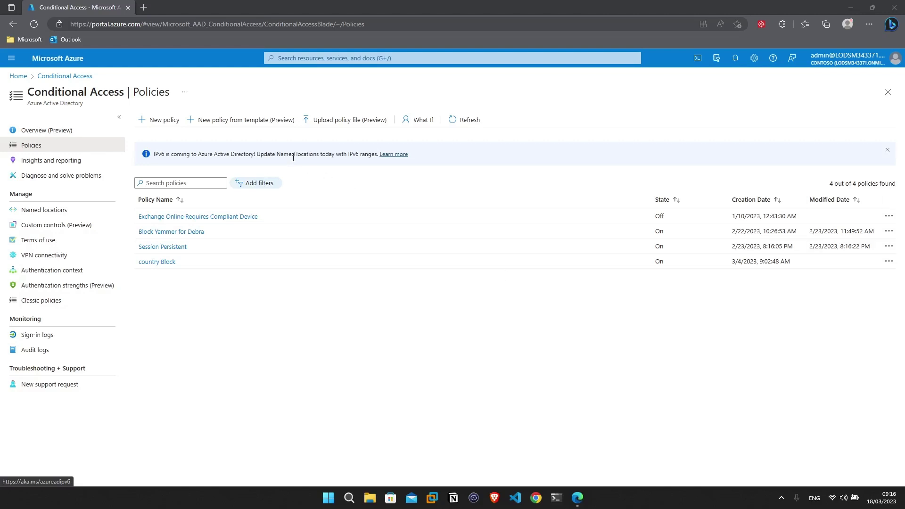
# Browse the Secure foundation and Zero Trust templates for new Conditional Access policies
pyautogui.click(272, 126)
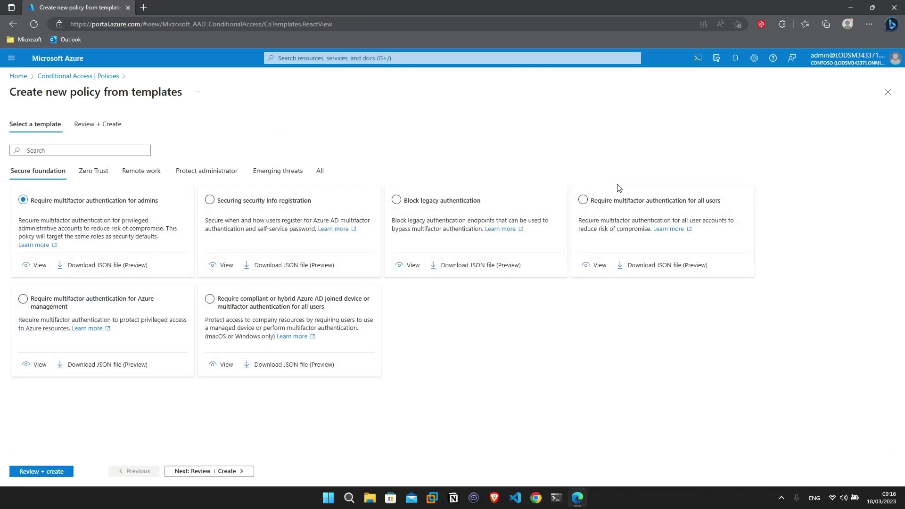
pyautogui.click(640, 205)
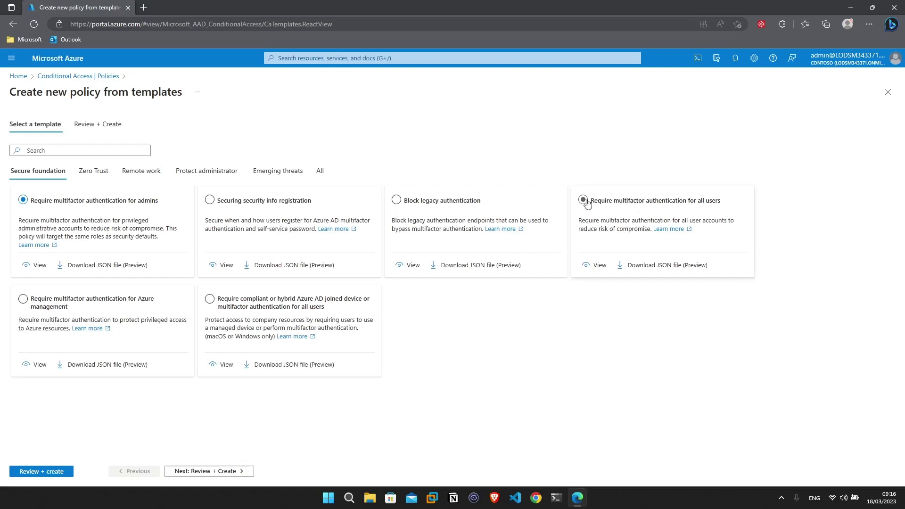
pyautogui.click(416, 206)
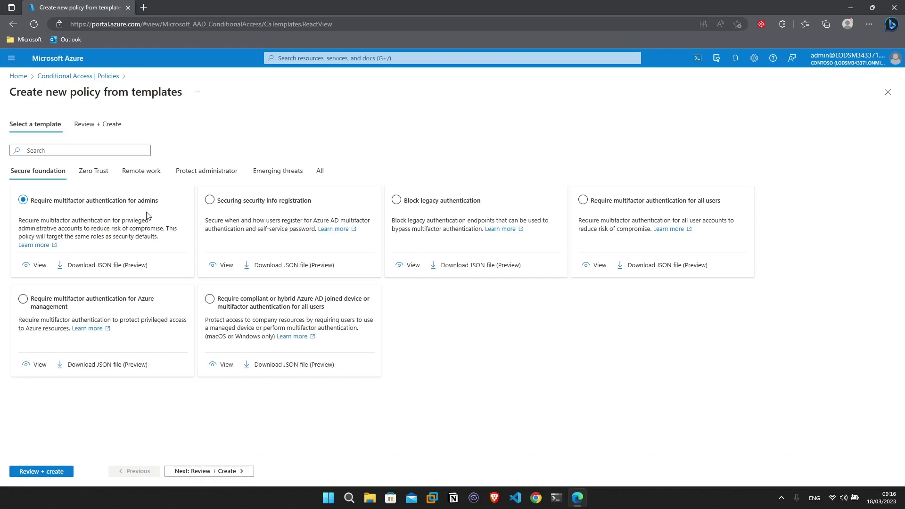
pyautogui.click(106, 174)
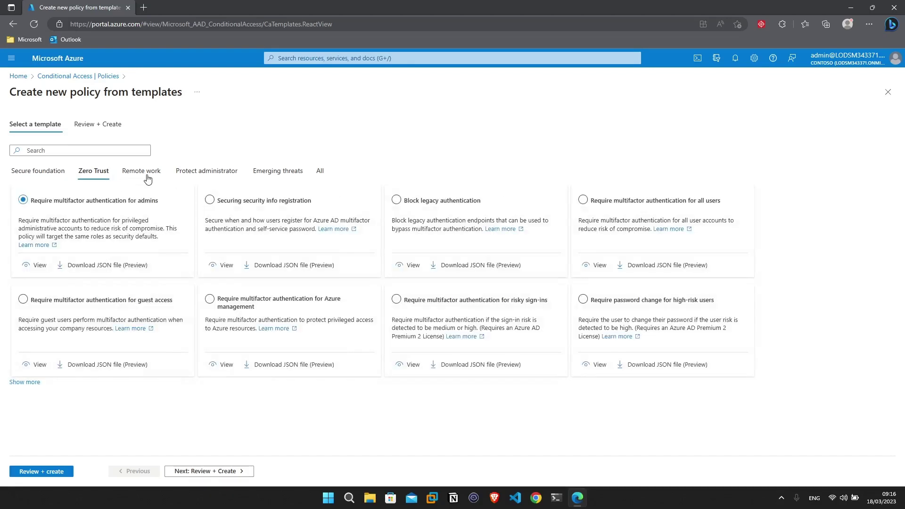
pyautogui.click(429, 299)
# Leave the templates for Identity Protection and view its user risk and sign-in risk policies
pyautogui.click(458, 58)
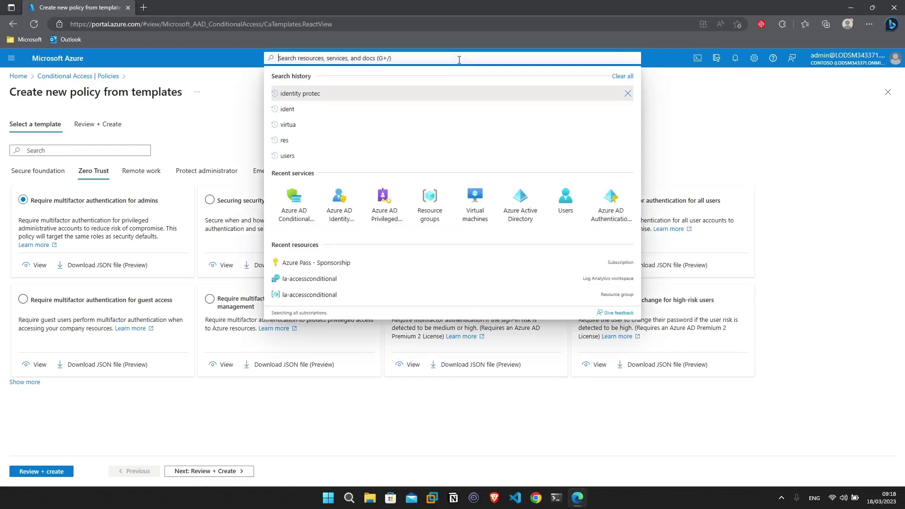
pyautogui.click(336, 206)
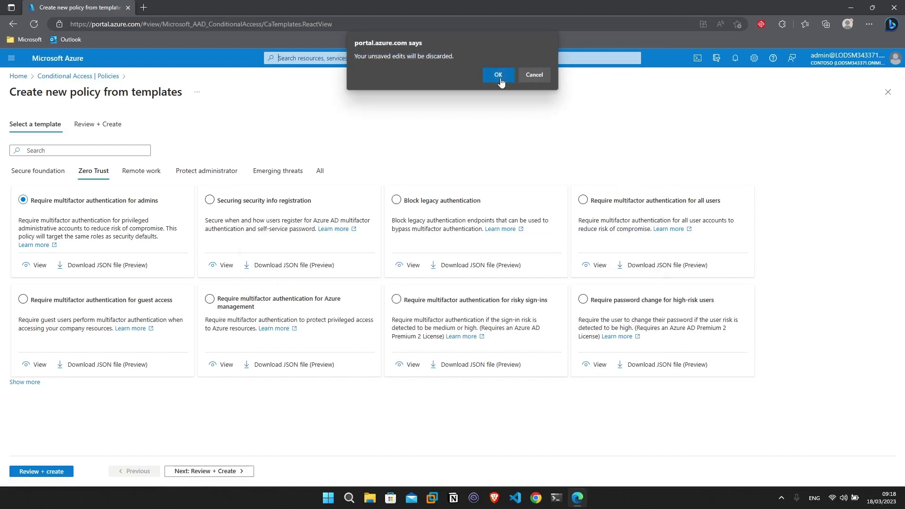
pyautogui.click(500, 76)
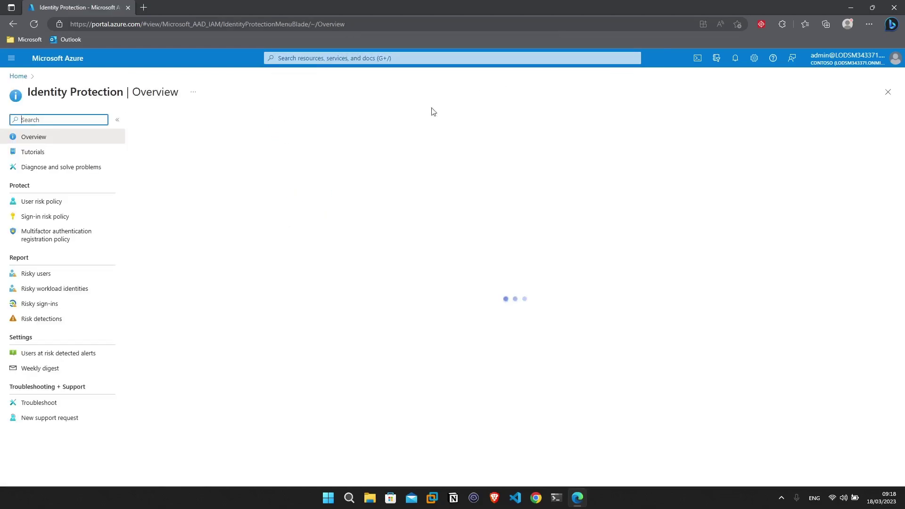
pyautogui.click(50, 202)
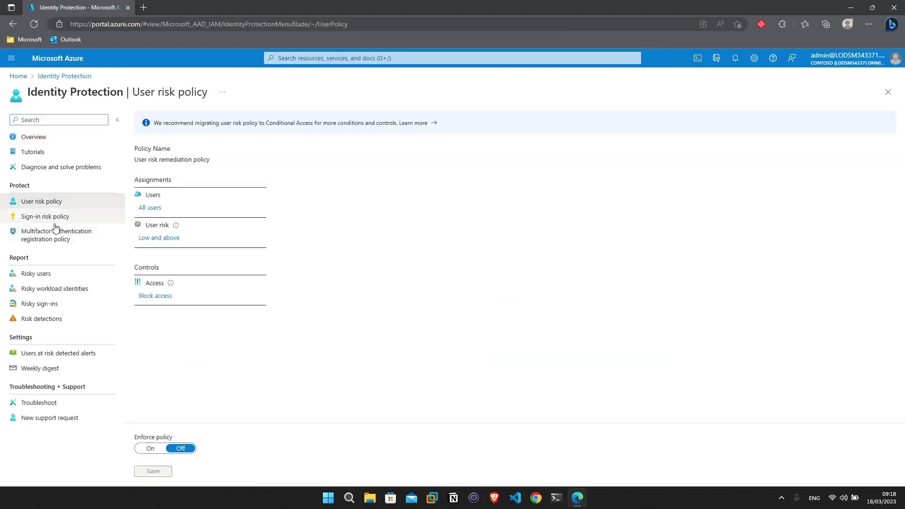
pyautogui.click(58, 220)
pyautogui.click(51, 202)
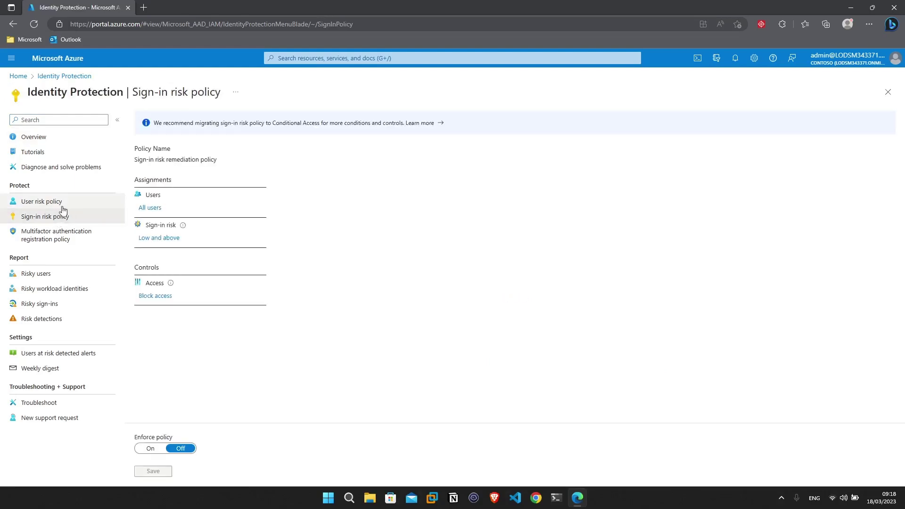
# Examine the user risk policy's risk levels and access controls, plus the sign-in risk policy's access controls, without saving changes
pyautogui.click(151, 241)
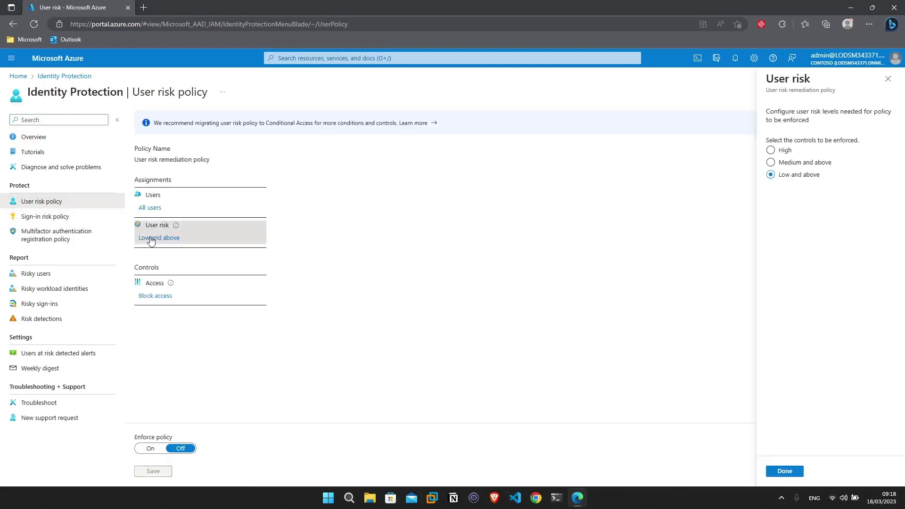
pyautogui.click(802, 165)
pyautogui.click(795, 152)
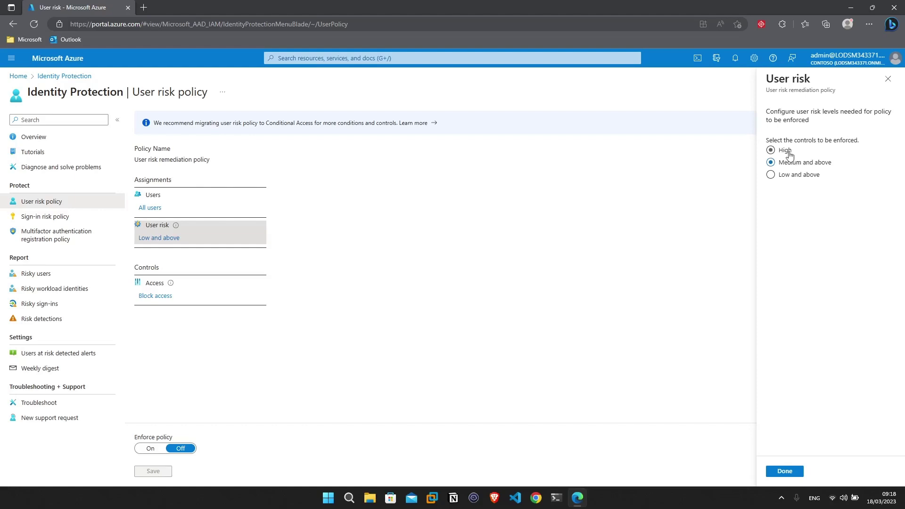
pyautogui.click(164, 296)
pyautogui.click(500, 79)
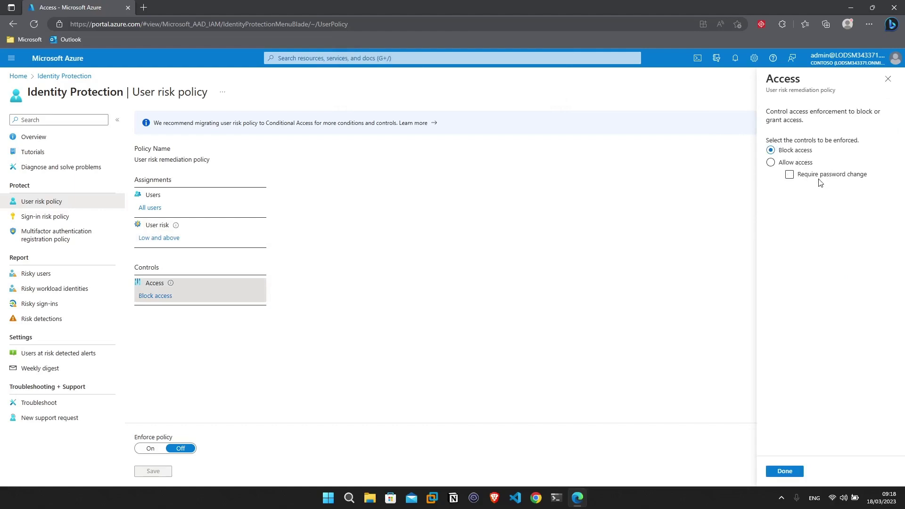
pyautogui.click(59, 224)
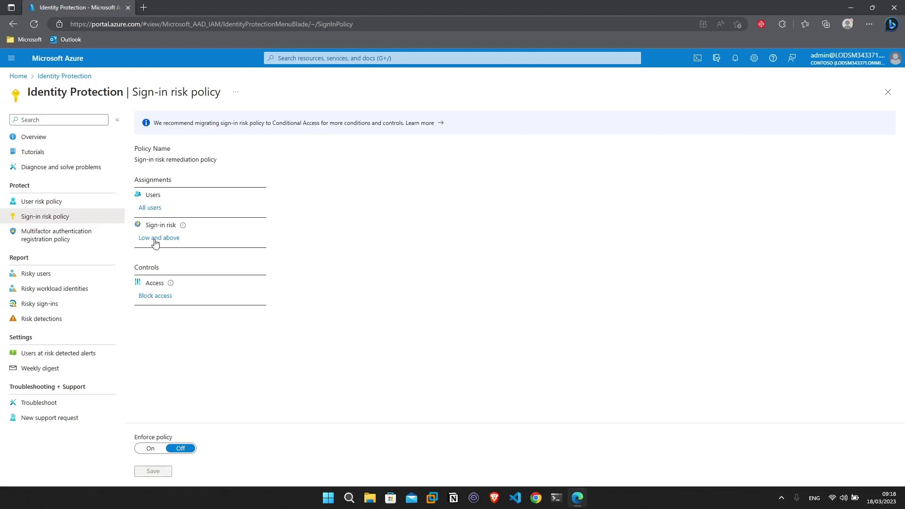
pyautogui.click(163, 297)
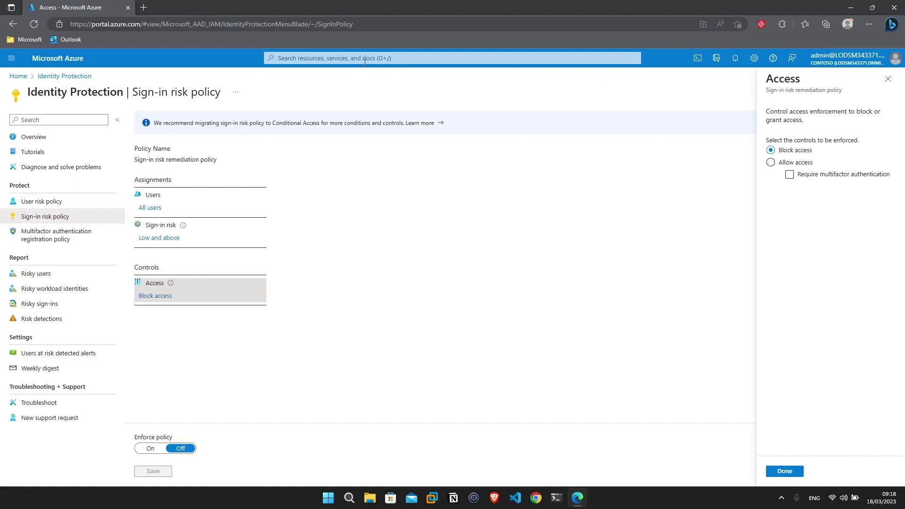
# Start a Conditional Access policy from the Zero Trust template "Require multifactor authentication for risky sign-ins" and proceed to its review
pyautogui.click(349, 58)
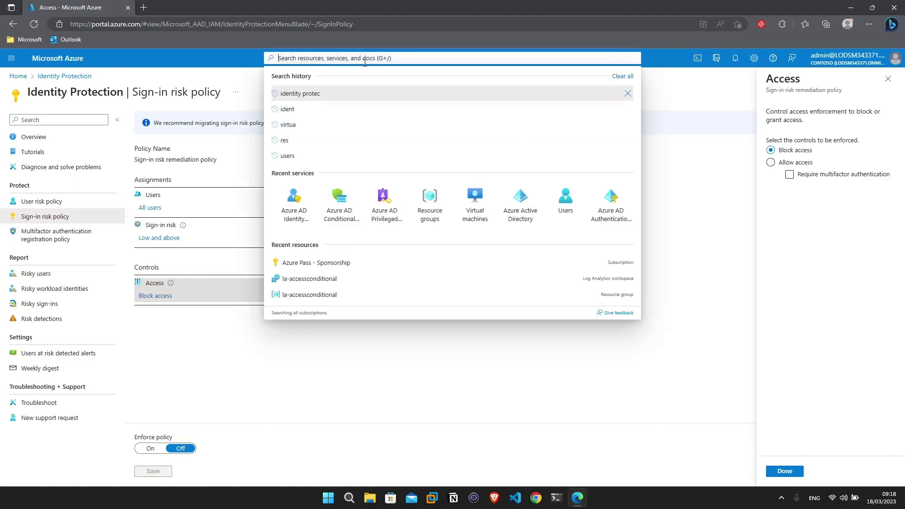
pyautogui.click(332, 195)
pyautogui.click(271, 121)
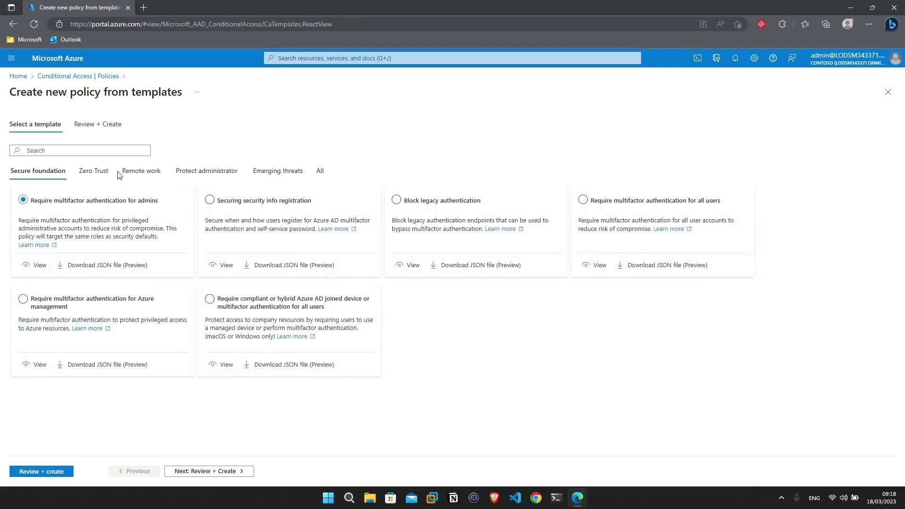
pyautogui.click(96, 174)
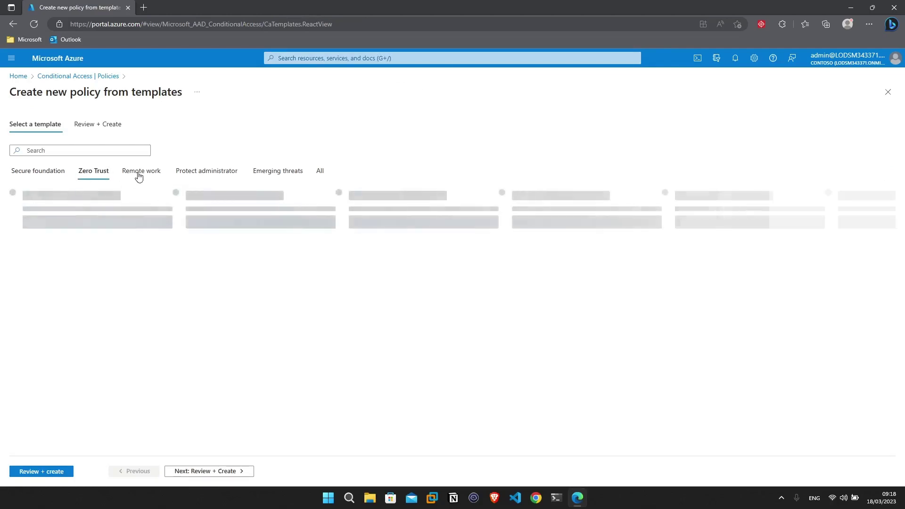
pyautogui.click(623, 302)
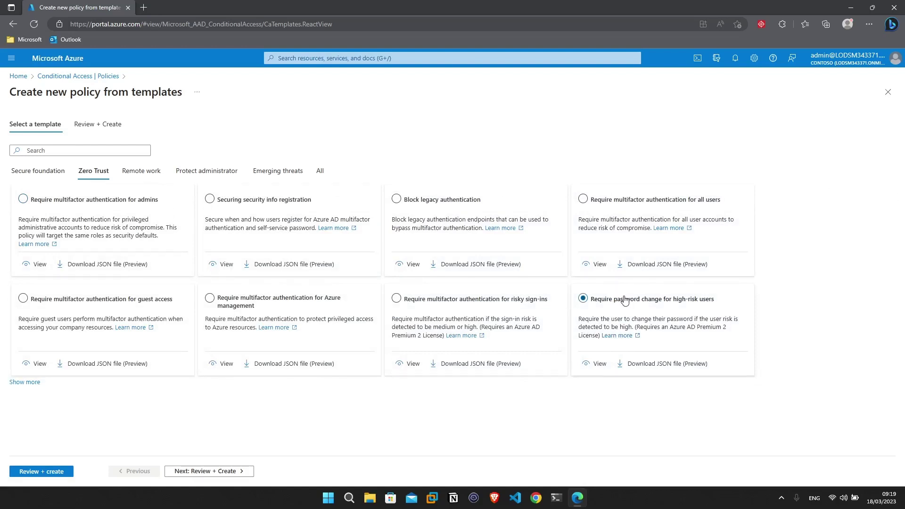
pyautogui.click(480, 301)
pyautogui.click(203, 472)
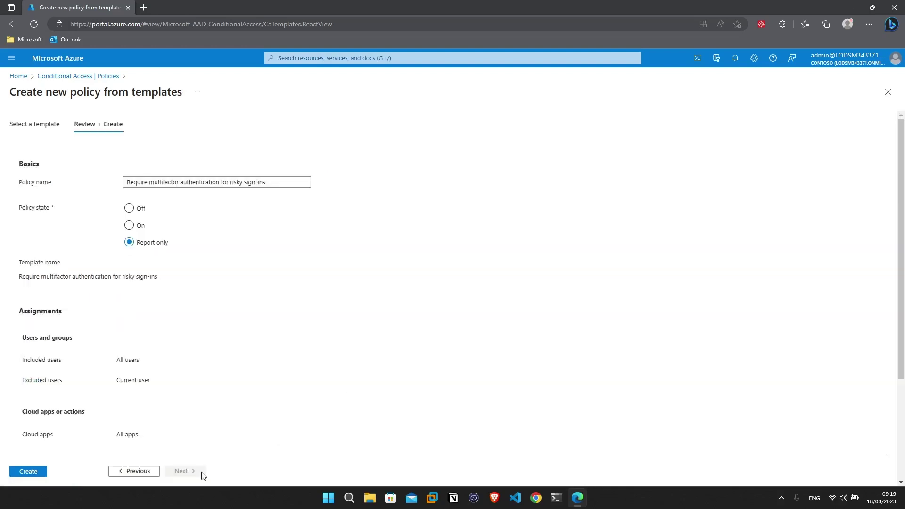
# Set the template policy's state to On, review its users, cloud apps and sign-in risk levels, and return to template selection
pyautogui.click(130, 225)
pyautogui.click(162, 184)
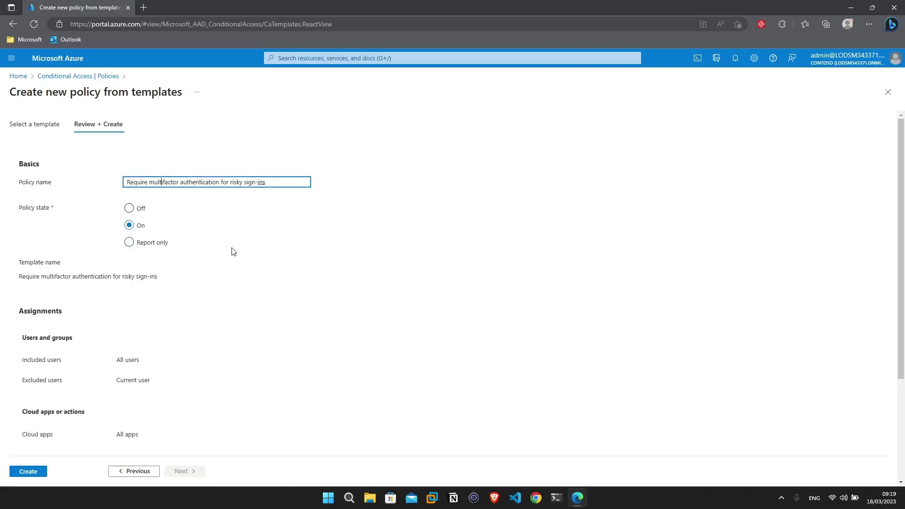
pyautogui.scroll(-3, 232, 252)
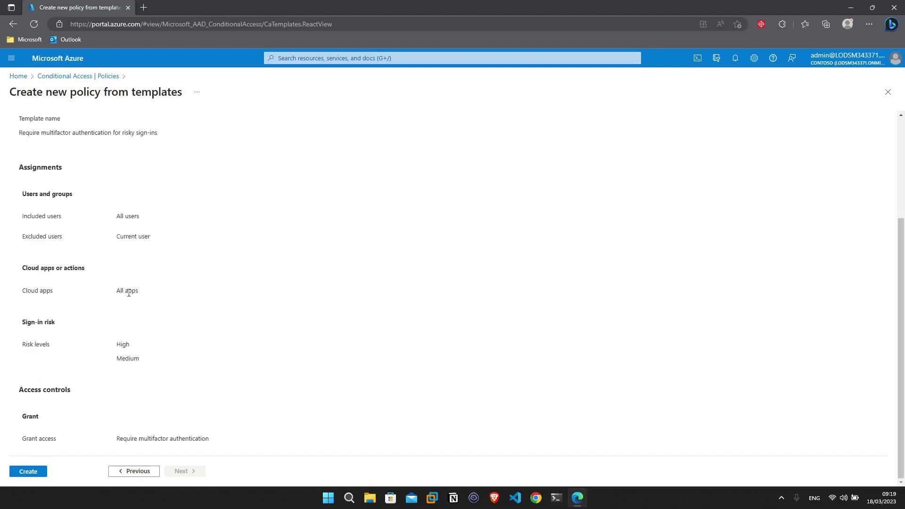
pyautogui.moveTo(116, 291); pyautogui.dragTo(138, 292)
pyautogui.click(125, 289)
pyautogui.moveTo(21, 219); pyautogui.dragTo(59, 220)
pyautogui.moveTo(120, 236); pyautogui.dragTo(141, 236)
pyautogui.click(128, 363)
pyautogui.click(139, 471)
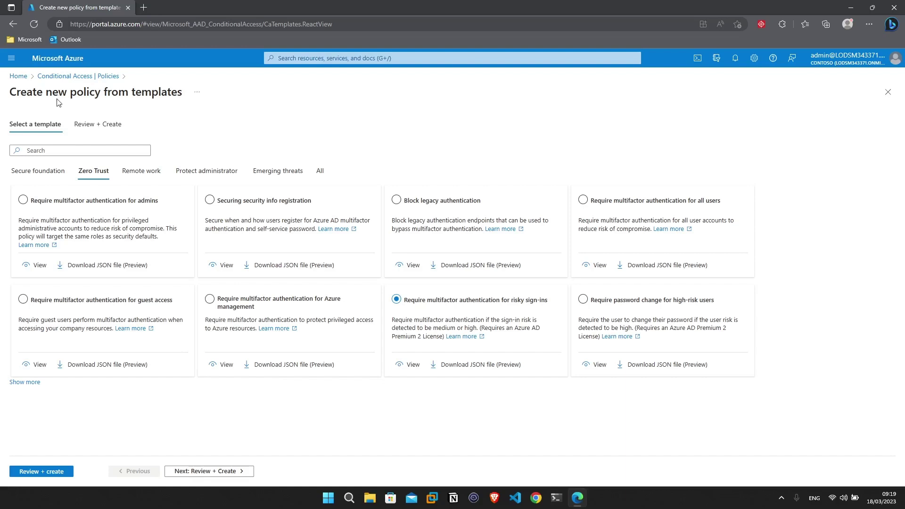
# Discard the template-based policy and start a blank Conditional Access policy
pyautogui.click(18, 76)
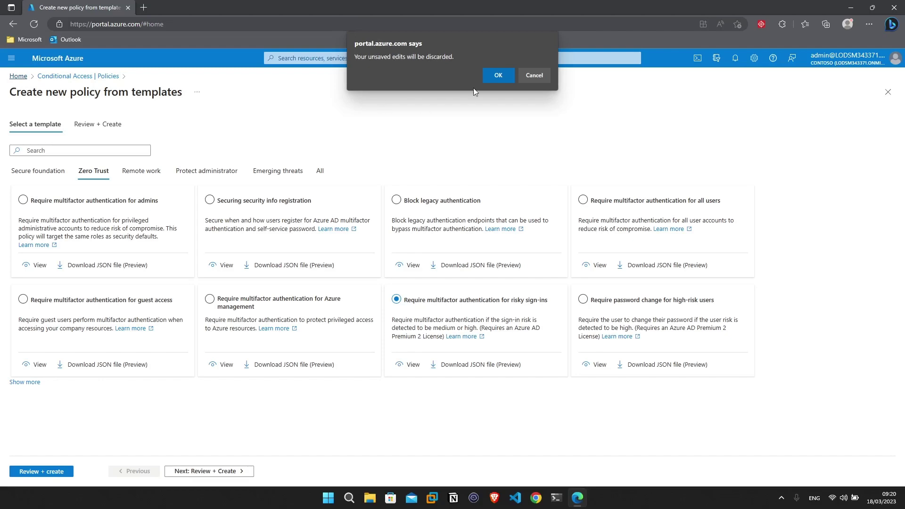
pyautogui.click(498, 75)
pyautogui.click(272, 122)
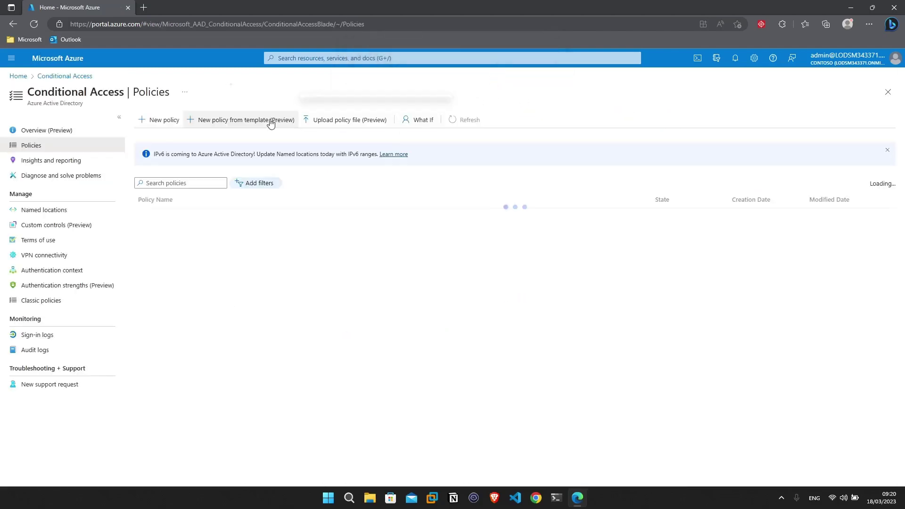
pyautogui.click(162, 121)
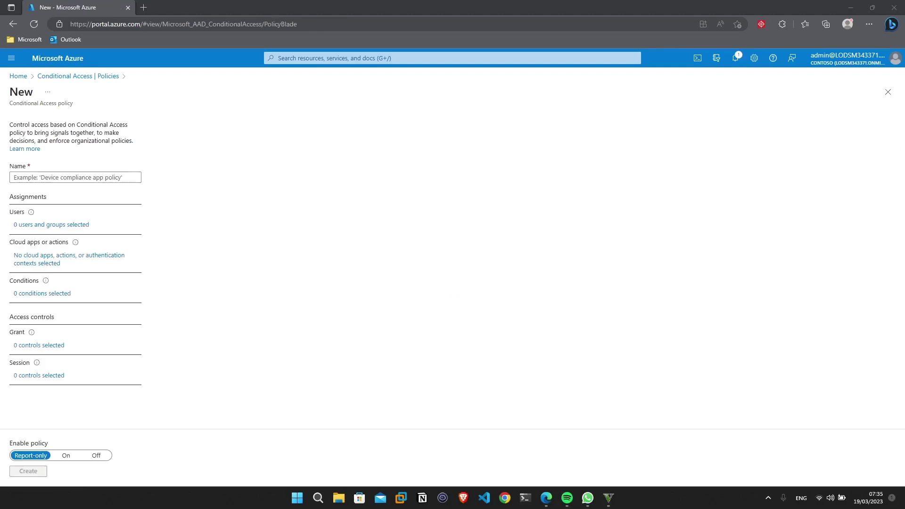
# Limit the policy's included users to selected users and groups, and examine the guest or external user types without including any
pyautogui.click(82, 228)
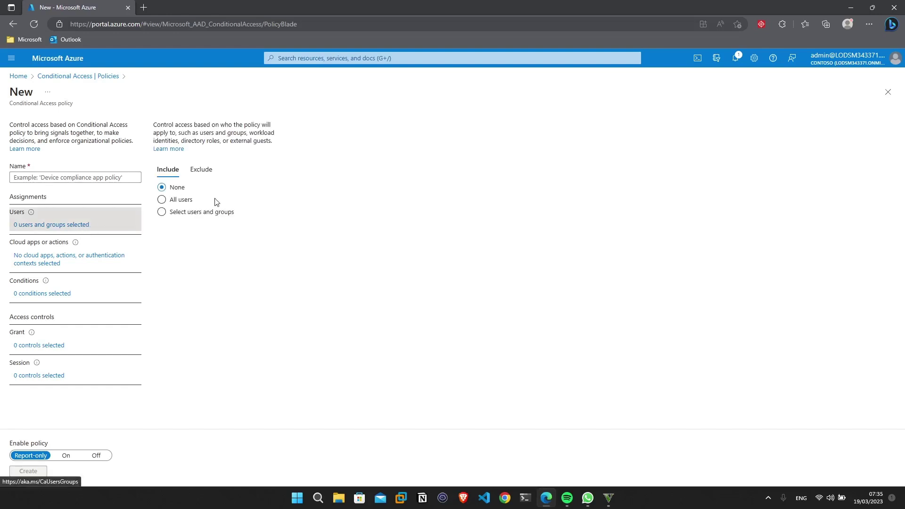
pyautogui.click(193, 213)
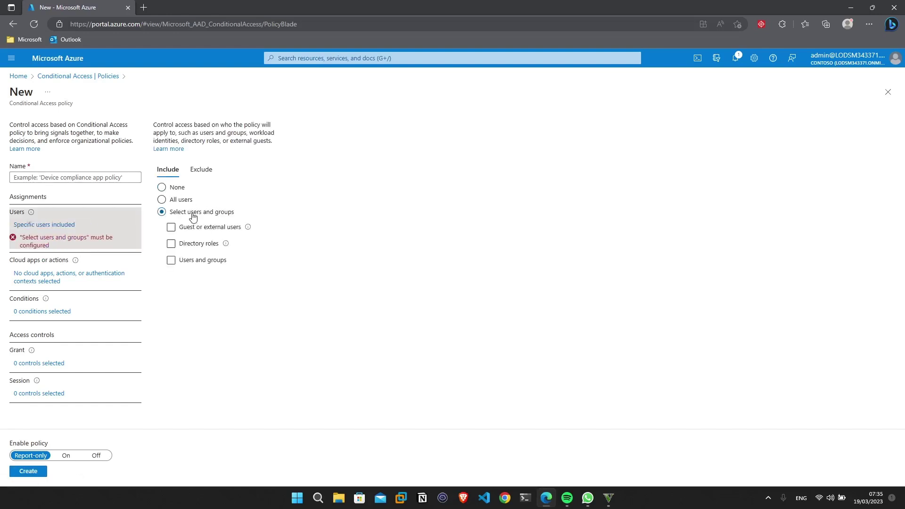
pyautogui.click(209, 230)
pyautogui.click(195, 230)
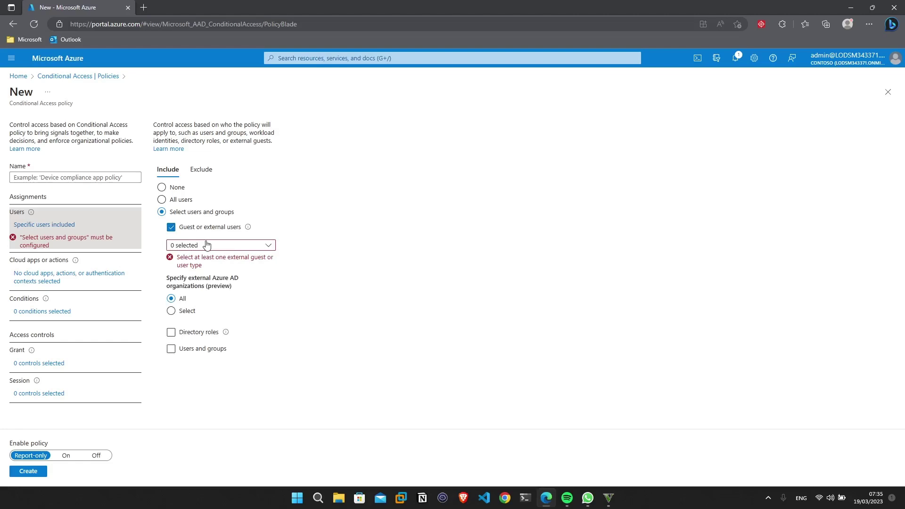
pyautogui.click(207, 246)
pyautogui.click(218, 257)
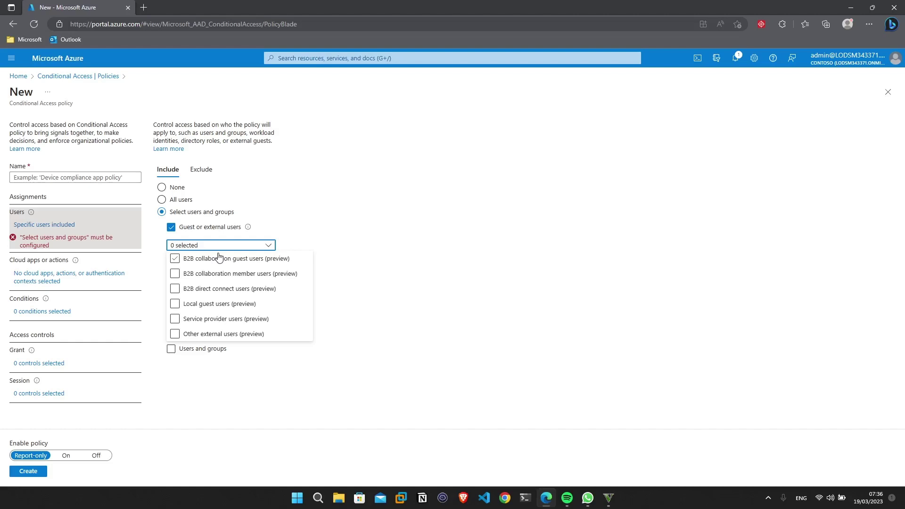
pyautogui.click(198, 236)
pyautogui.click(197, 231)
# Enable Directory roles for the included users, look up "global" among the built-in roles, and clear the search
pyautogui.click(196, 244)
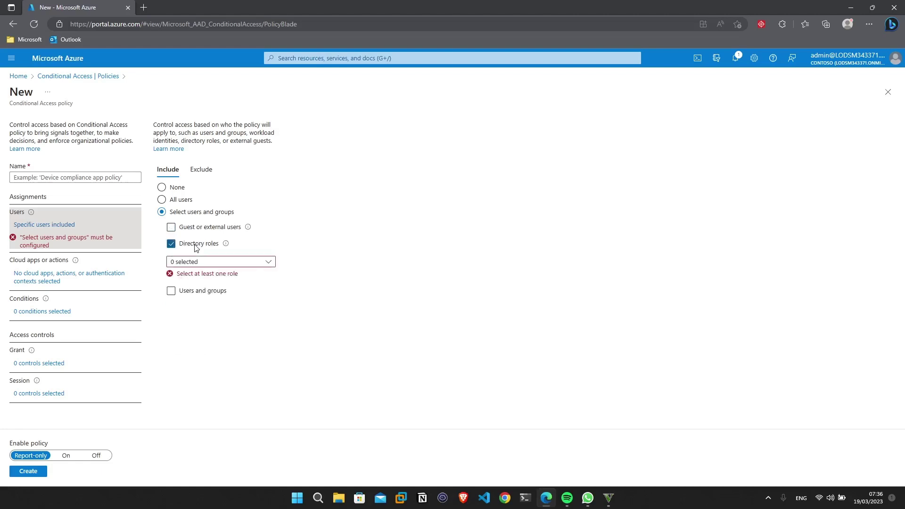
pyautogui.click(219, 263)
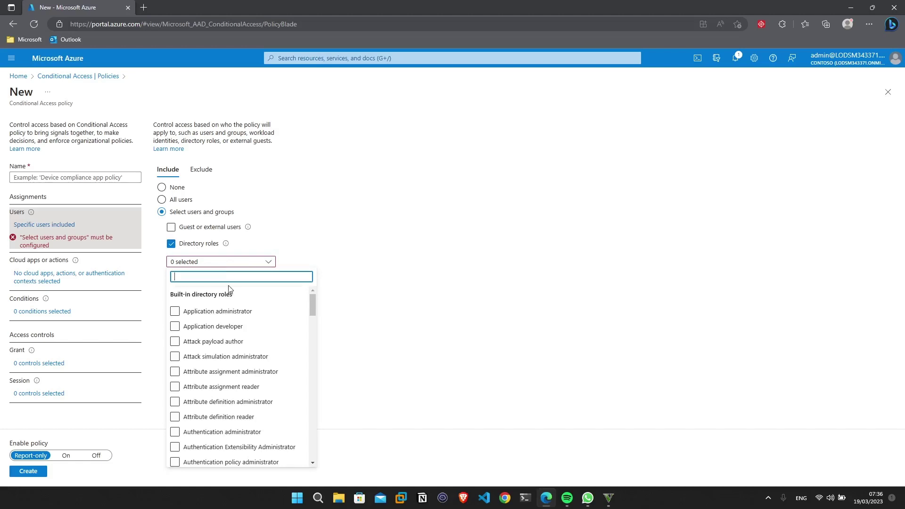
pyautogui.scroll(-1, 243, 301)
pyautogui.click(244, 299)
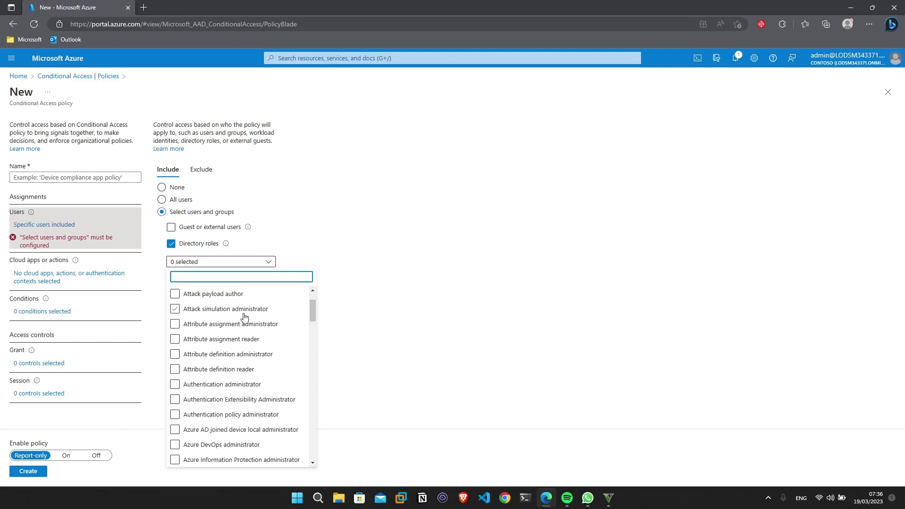
pyautogui.scroll(1, 245, 322)
pyautogui.scroll(-2, 246, 327)
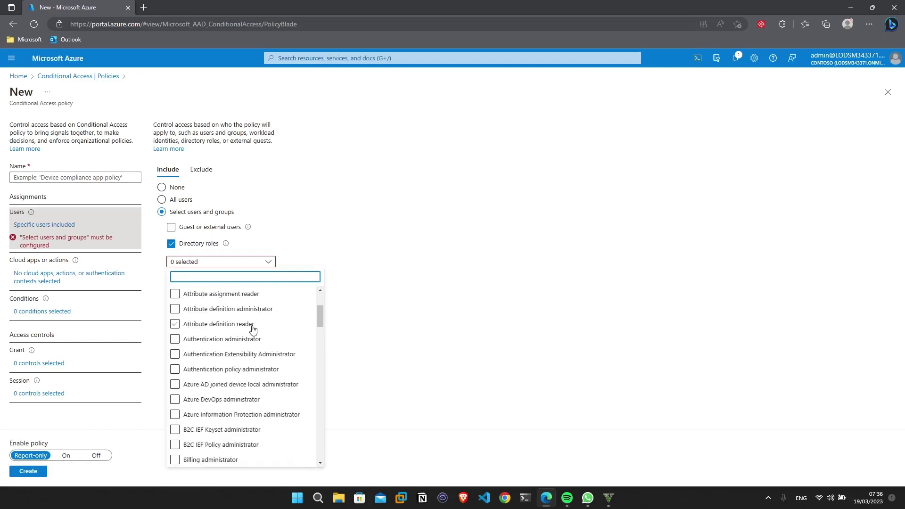
pyautogui.write('global')
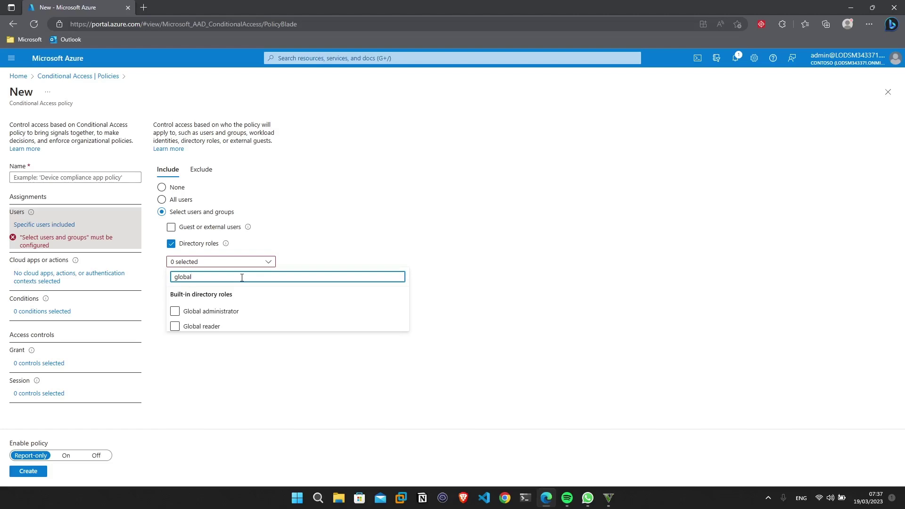
pyautogui.doubleClick(181, 277)
pyautogui.press('BackSpace')
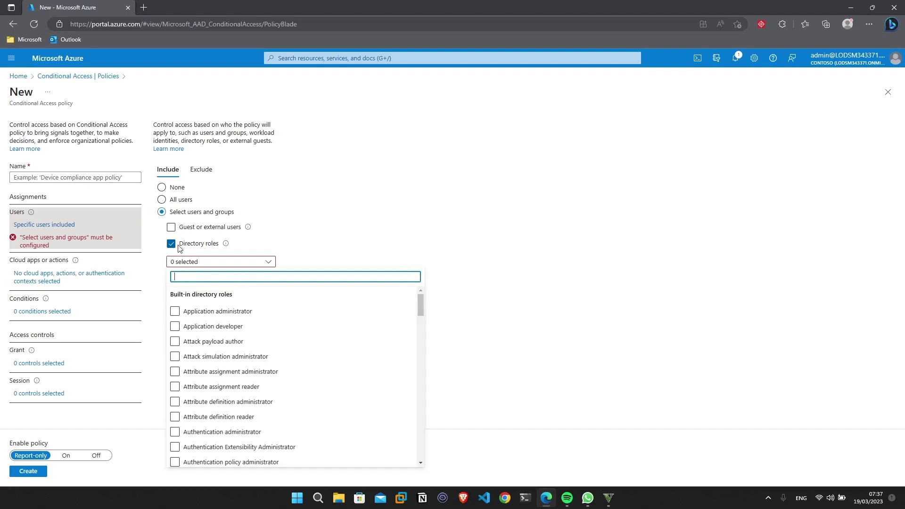
# Turn off Directory roles for the included users and include one specific user through Users and groups instead
pyautogui.click(171, 244)
pyautogui.click(172, 260)
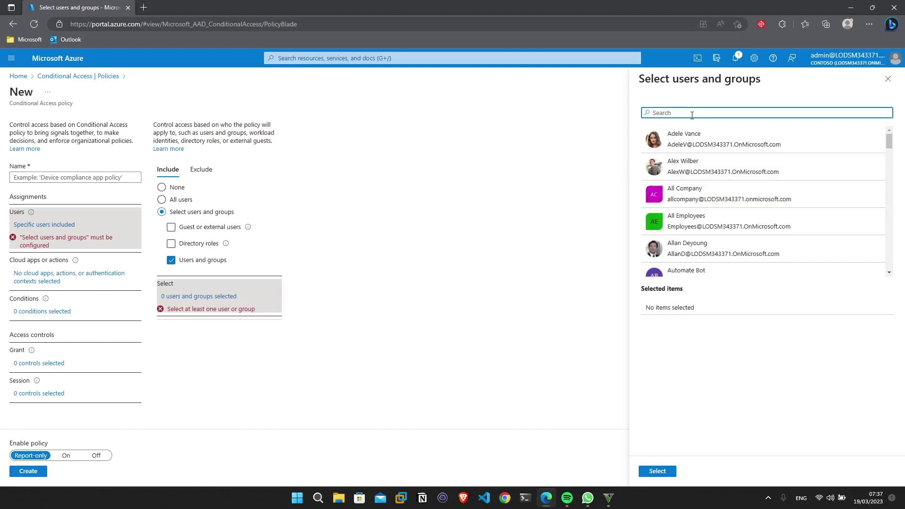
pyautogui.write('debra')
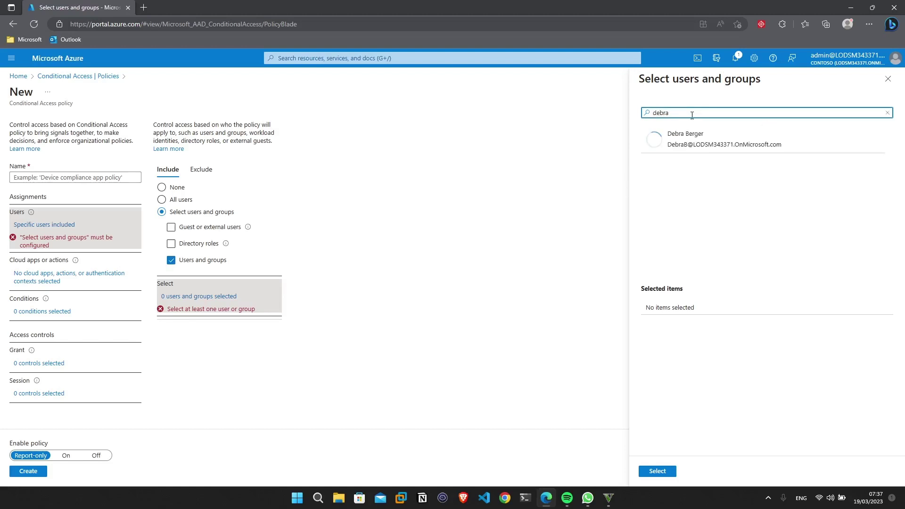
pyautogui.click(674, 140)
pyautogui.click(658, 472)
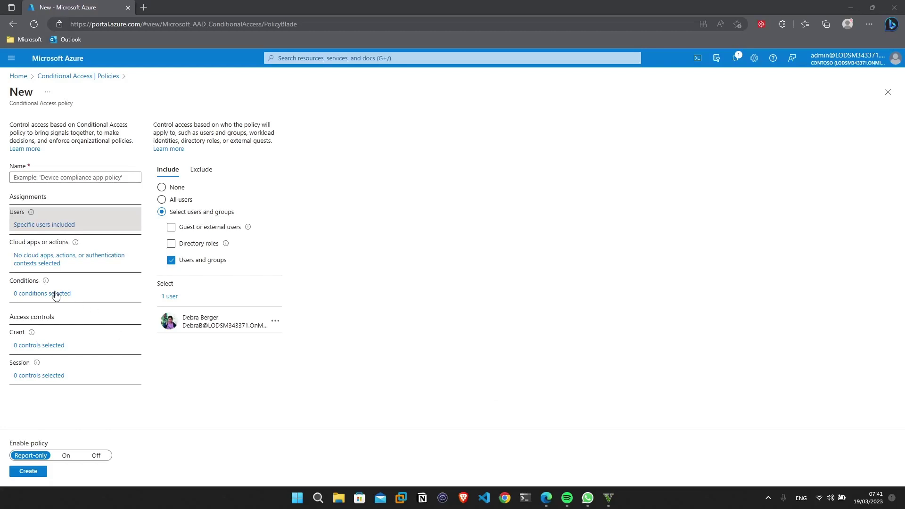
# Look at the User risk condition and enable the Locations condition with Any location included
pyautogui.click(56, 295)
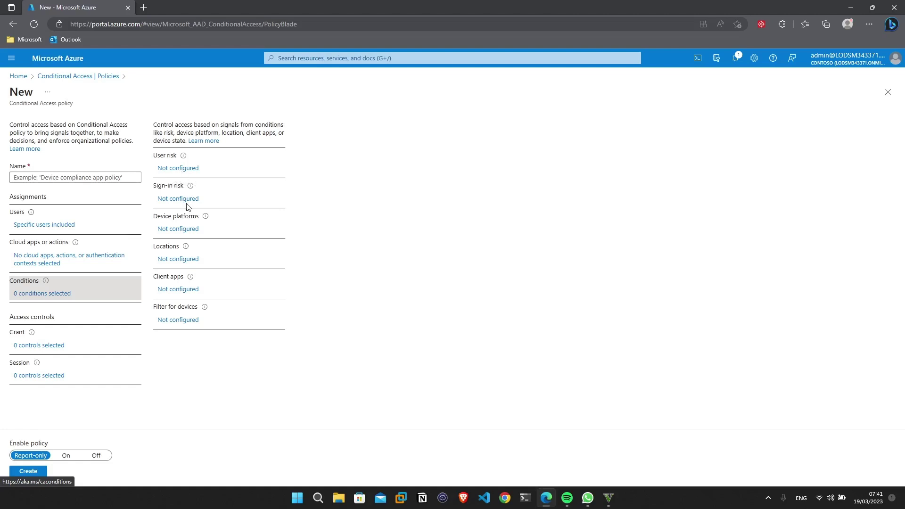
pyautogui.click(191, 171)
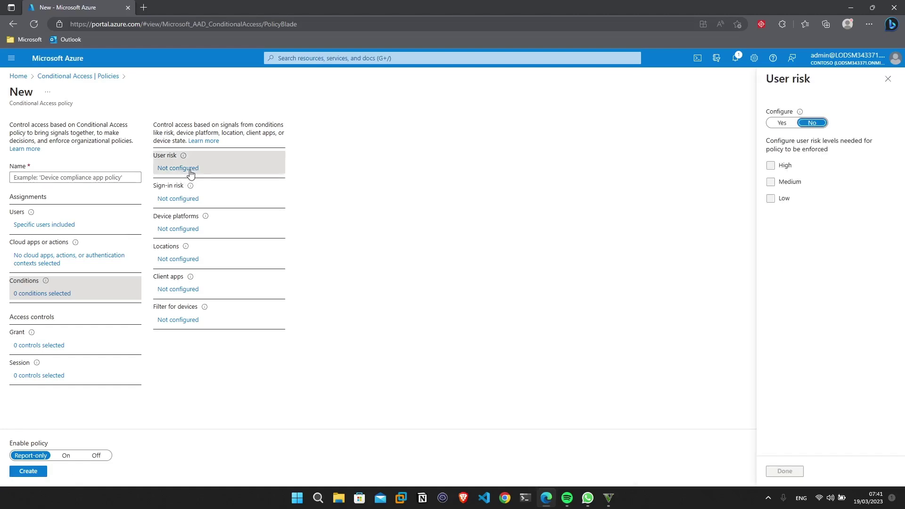
pyautogui.click(192, 264)
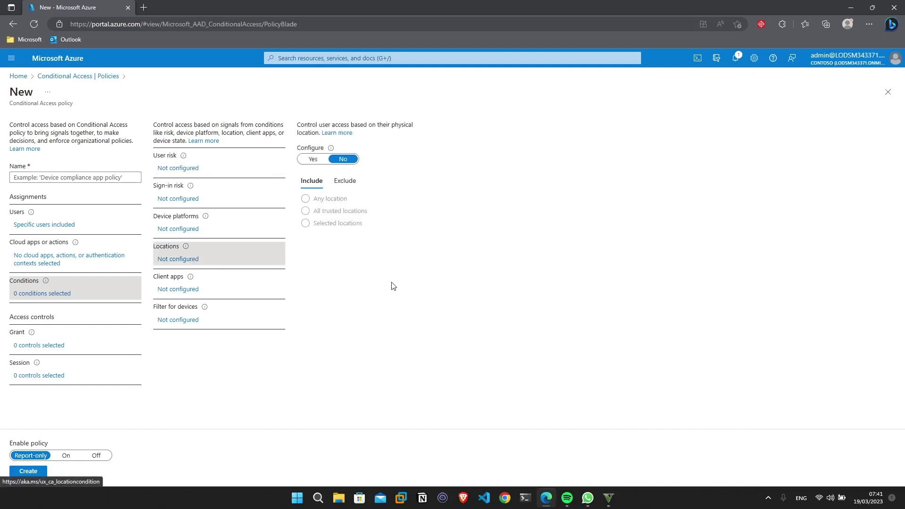
pyautogui.click(316, 161)
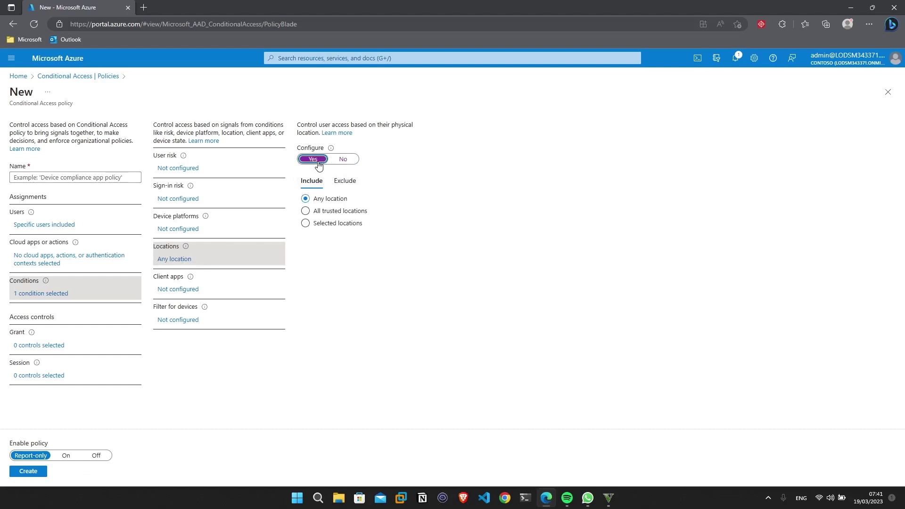
# Try the Bloqueo named location under Selected locations, and return the Locations condition to Any location
pyautogui.click(349, 225)
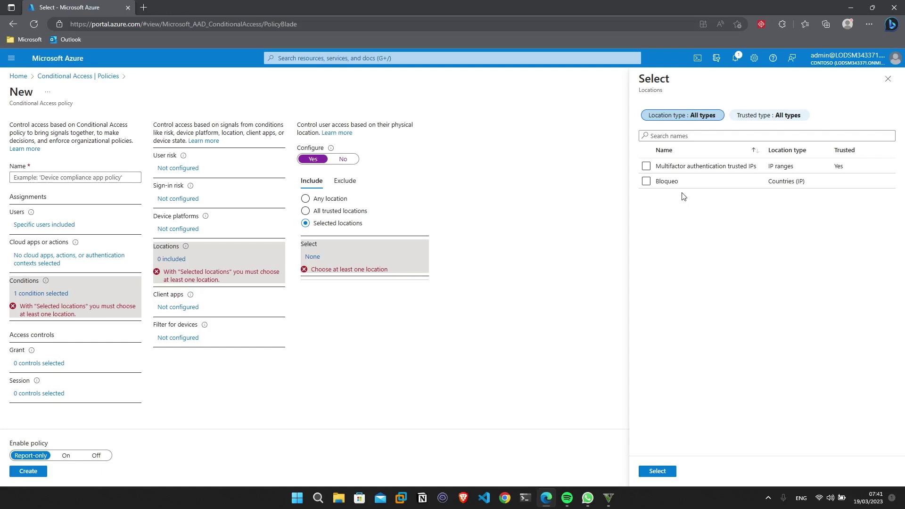
pyautogui.click(647, 182)
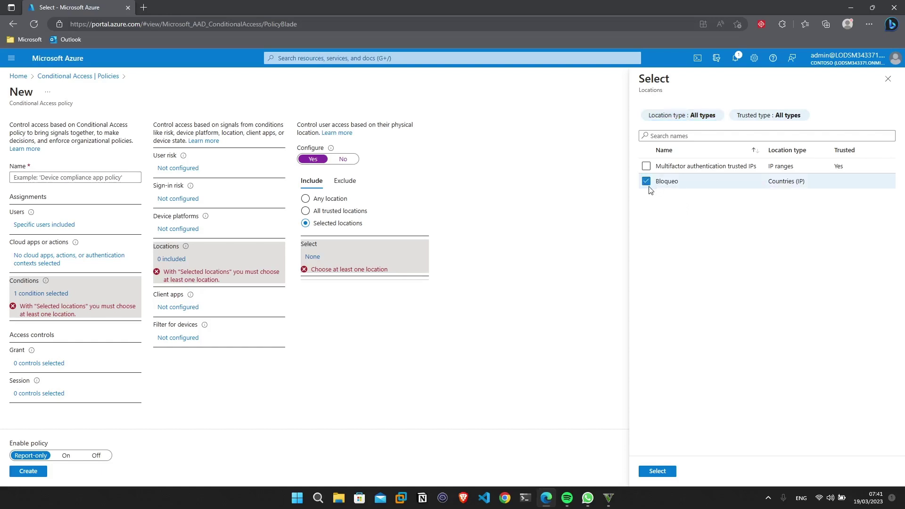
pyautogui.click(649, 186)
pyautogui.click(649, 188)
pyautogui.moveTo(684, 185); pyautogui.dragTo(654, 183)
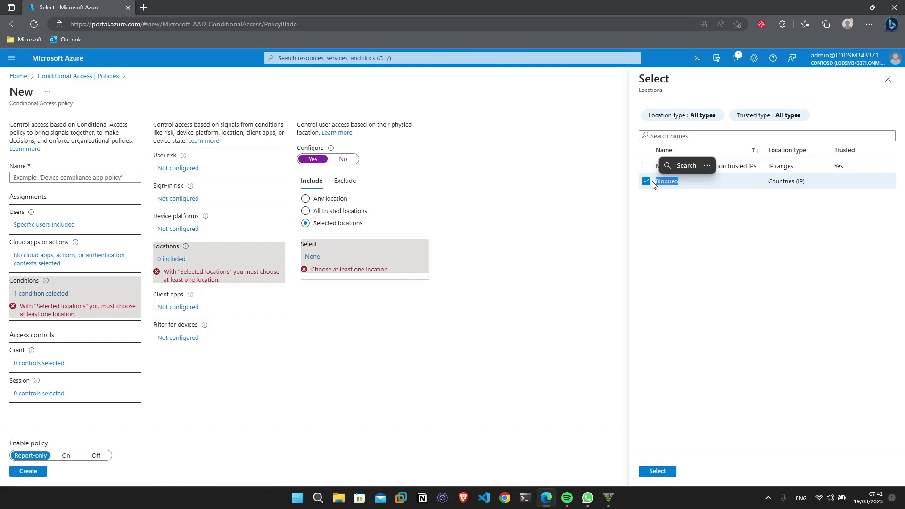
pyautogui.click(654, 184)
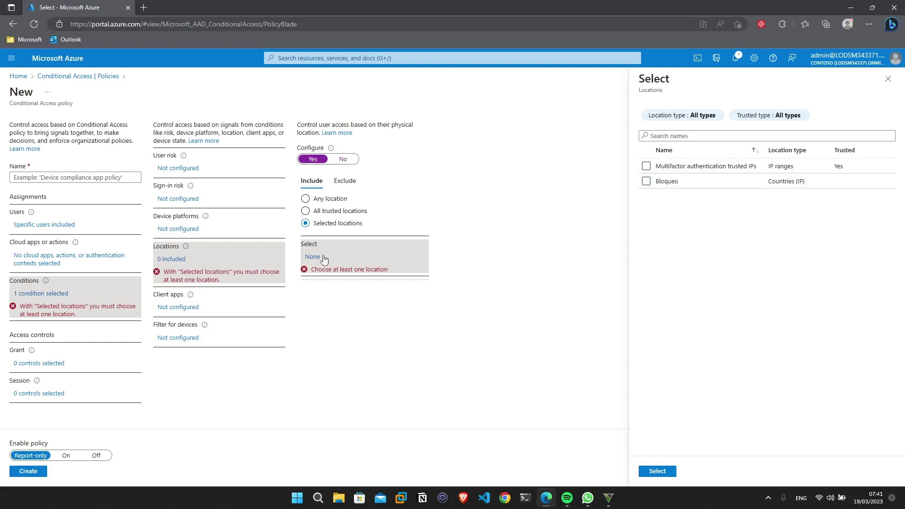
pyautogui.click(326, 200)
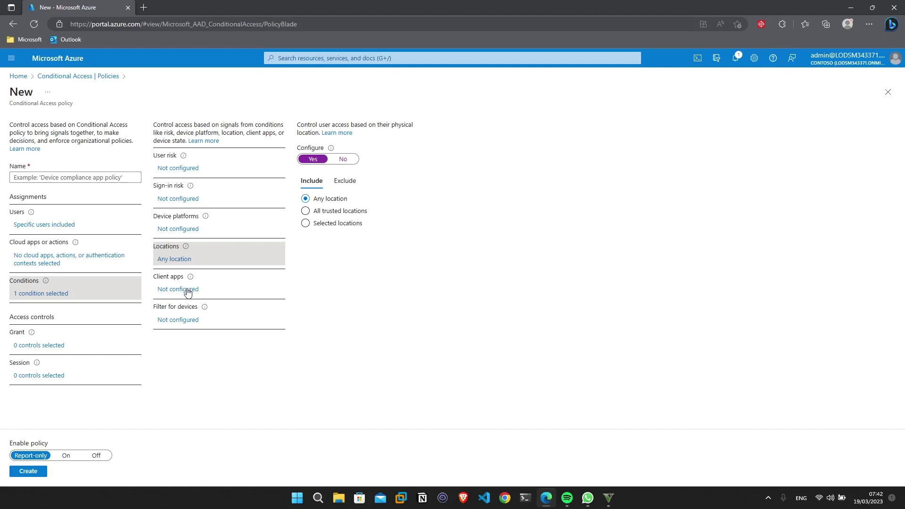
# Enable the Client apps condition for Browser only, excluding mobile apps and desktop clients, Exchange ActiveSync clients and Other clients
pyautogui.click(188, 289)
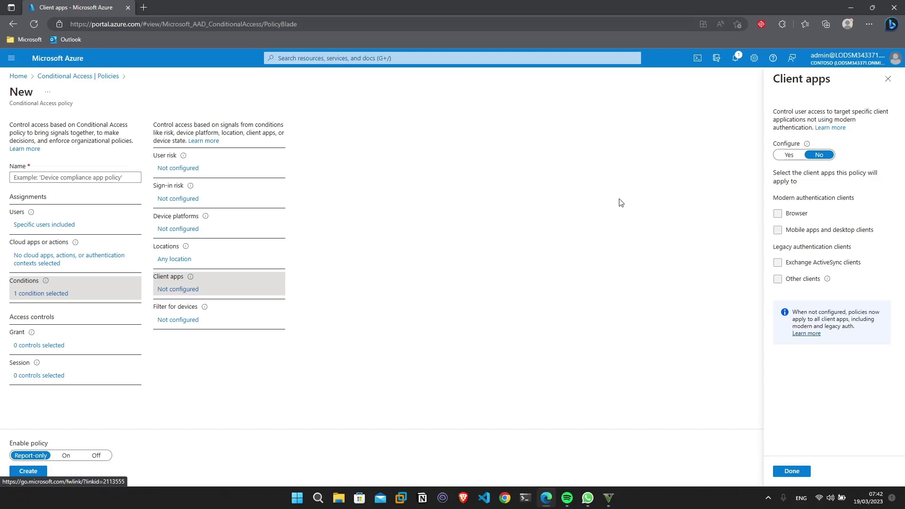
pyautogui.click(790, 155)
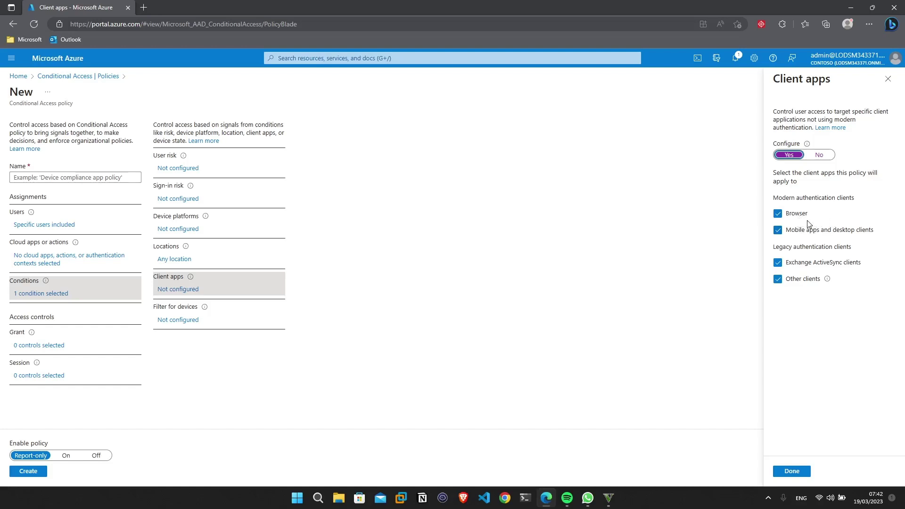
pyautogui.click(799, 230)
pyautogui.click(803, 268)
pyautogui.click(812, 283)
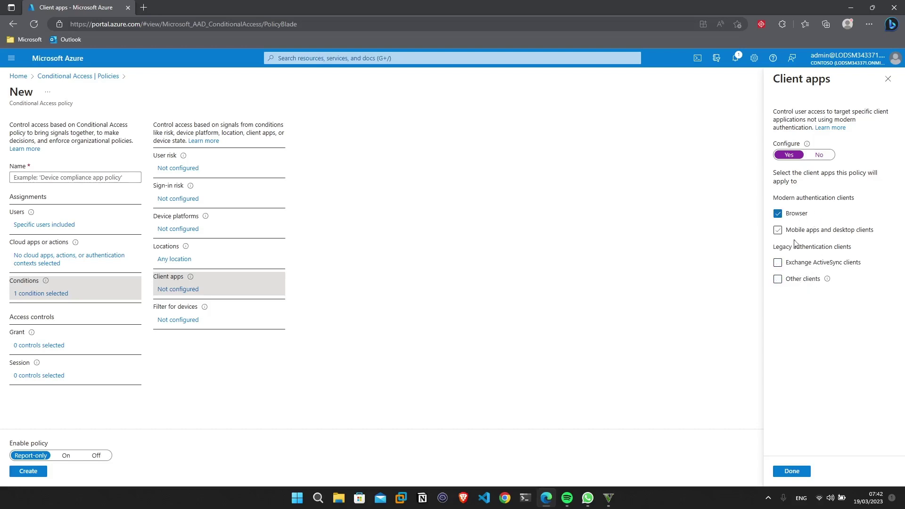
pyautogui.click(786, 471)
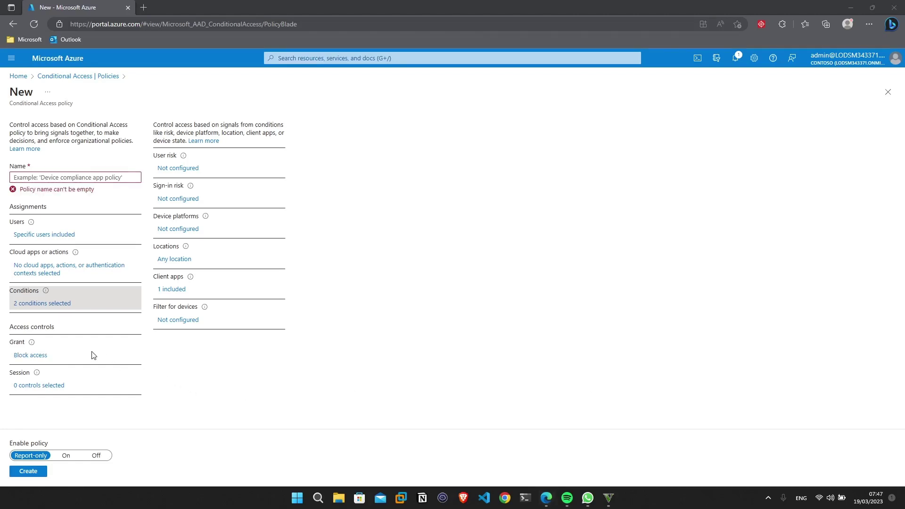
# Try out the requirements under Grant access, such as multifactor authentication and device compliance, and return the grant control to Block access
pyautogui.click(16, 360)
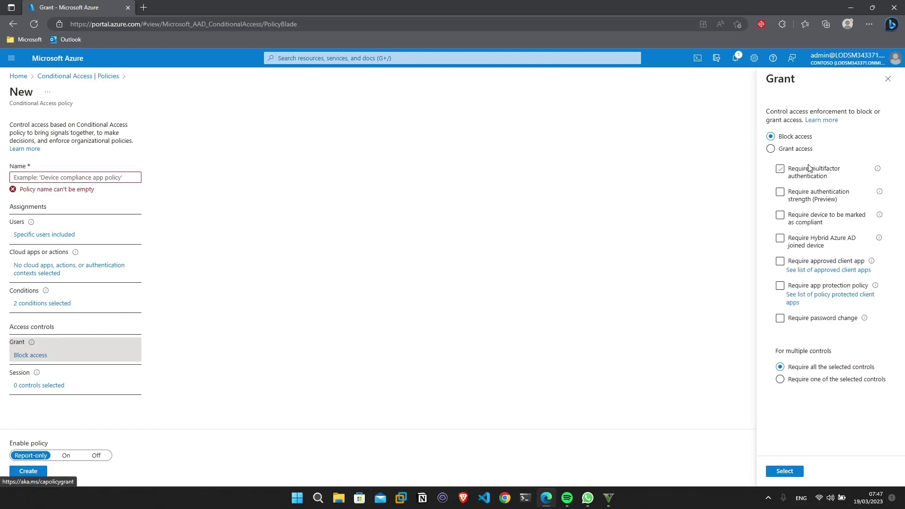
pyautogui.click(795, 151)
pyautogui.click(796, 179)
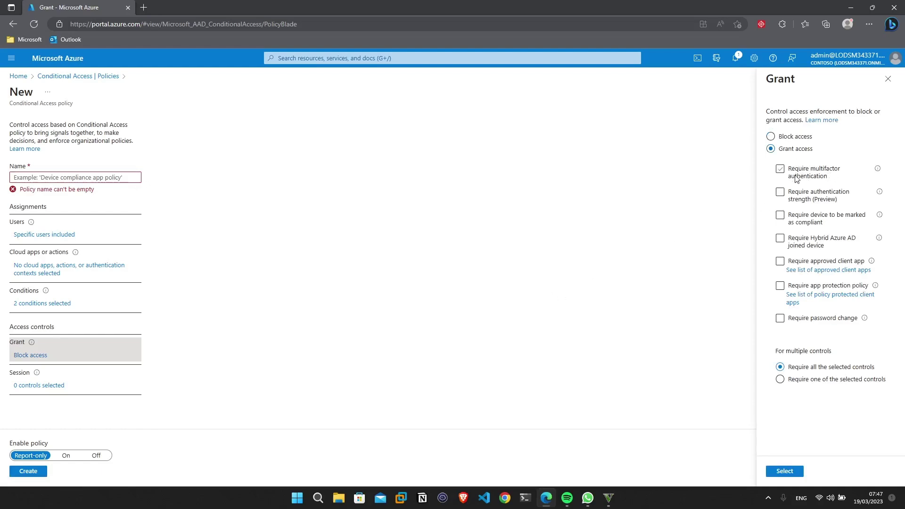
pyautogui.click(797, 178)
pyautogui.click(804, 223)
pyautogui.click(804, 223)
pyautogui.click(838, 246)
pyautogui.click(839, 248)
pyautogui.click(818, 323)
pyautogui.click(802, 137)
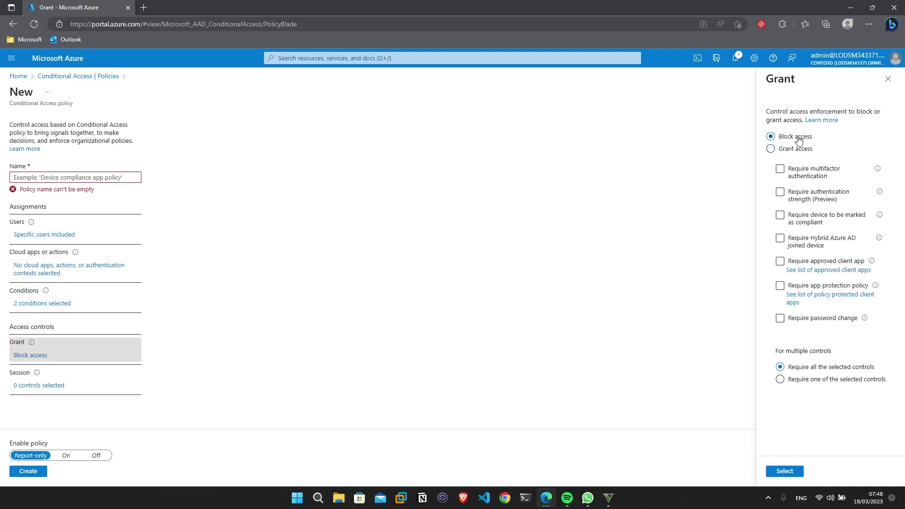
pyautogui.click(794, 473)
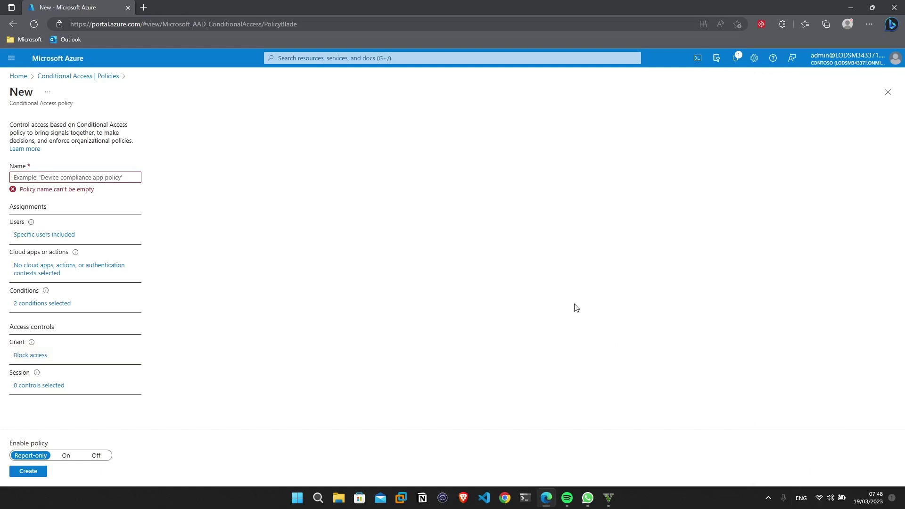
# Apply the policy to all cloud apps and name it "Block for client"
pyautogui.click(49, 274)
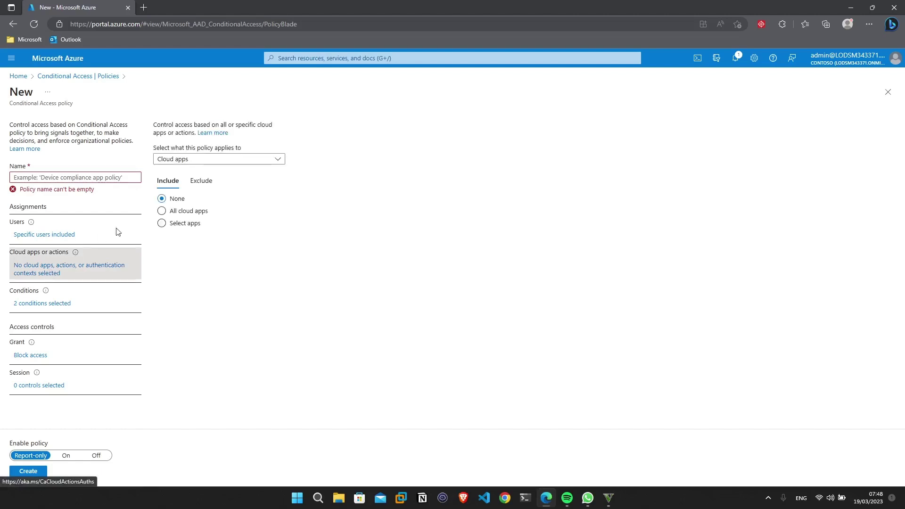
pyautogui.click(184, 219)
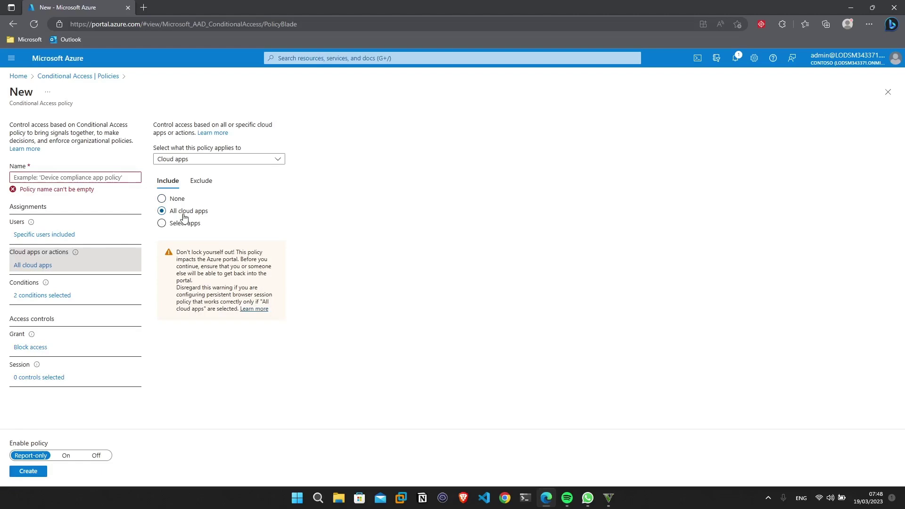
pyautogui.click(83, 179)
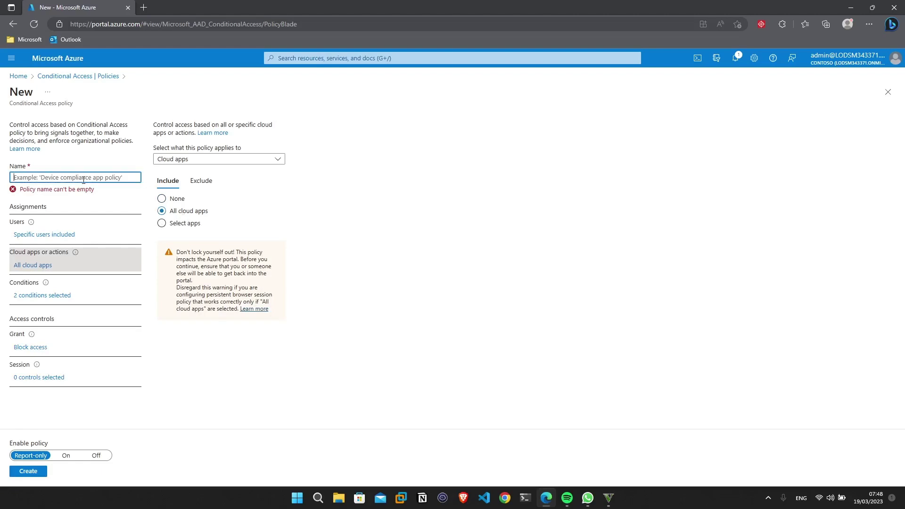
pyautogui.write('Bloc')
pyautogui.press('BackSpace')
pyautogui.press('BackSpace')
pyautogui.press('BackSpace')
pyautogui.press('BackSpace')
pyautogui.write('Block')
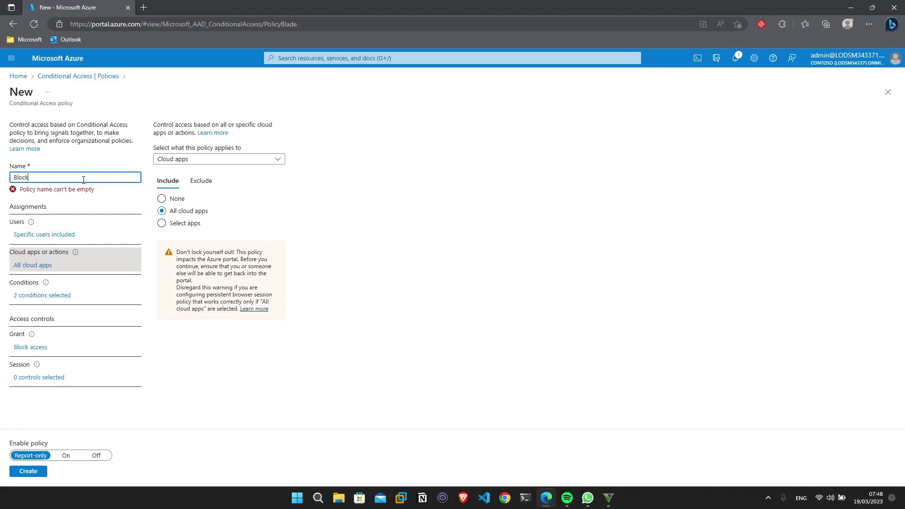
pyautogui.write(' for client')
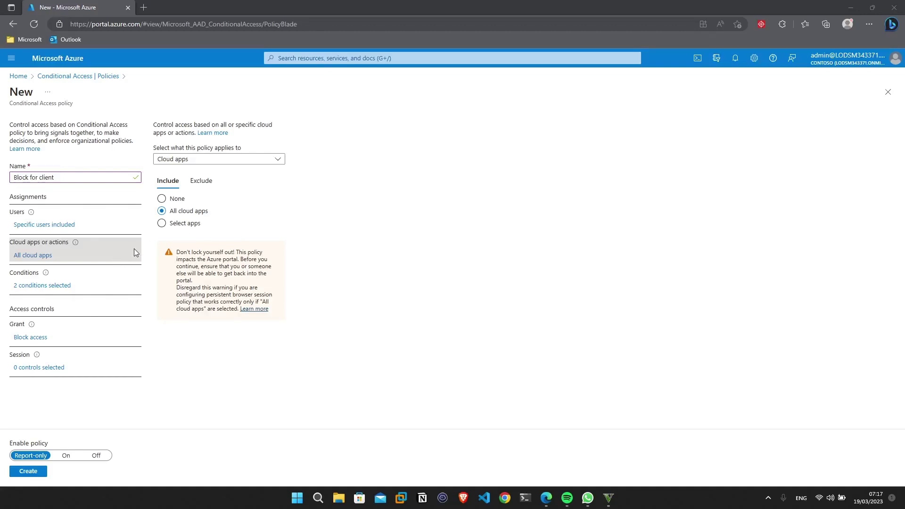
# Set the policy's enforcement state to On and create the policy
pyautogui.click(115, 178)
pyautogui.moveTo(115, 179); pyautogui.dragTo(4, 162)
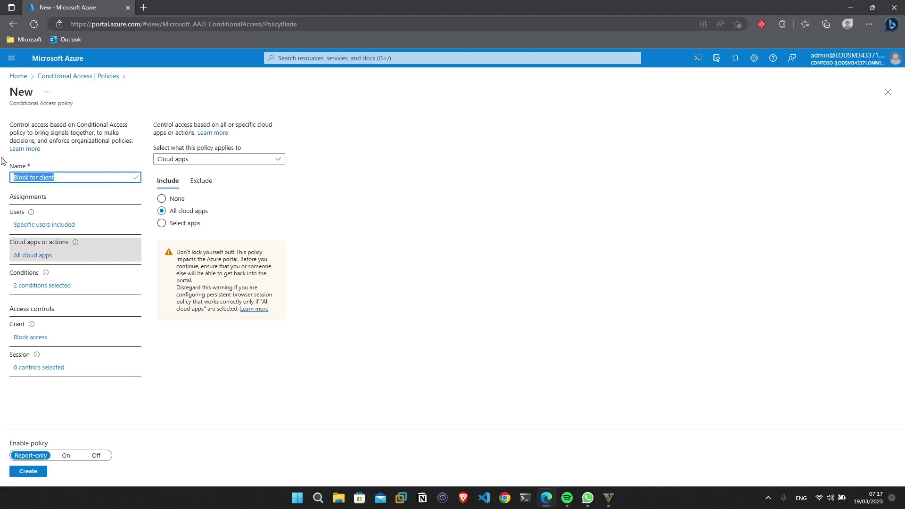
pyautogui.click(68, 456)
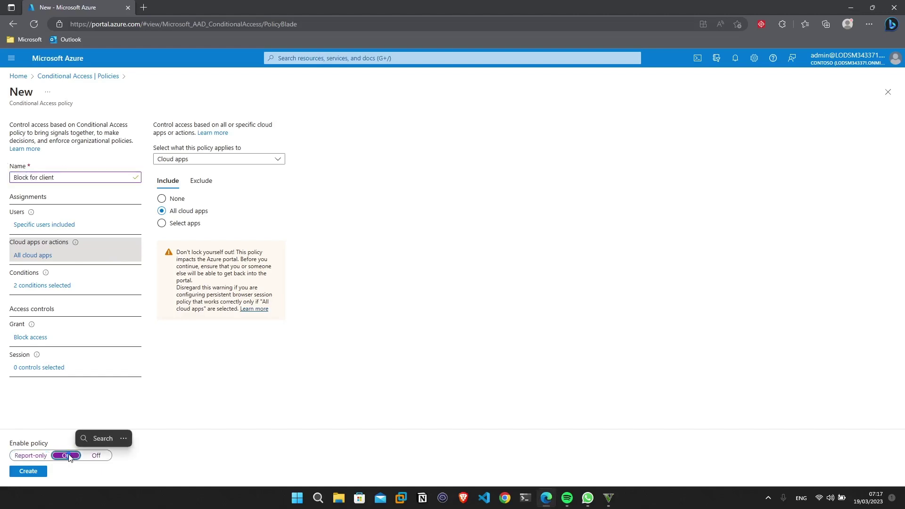
pyautogui.click(39, 473)
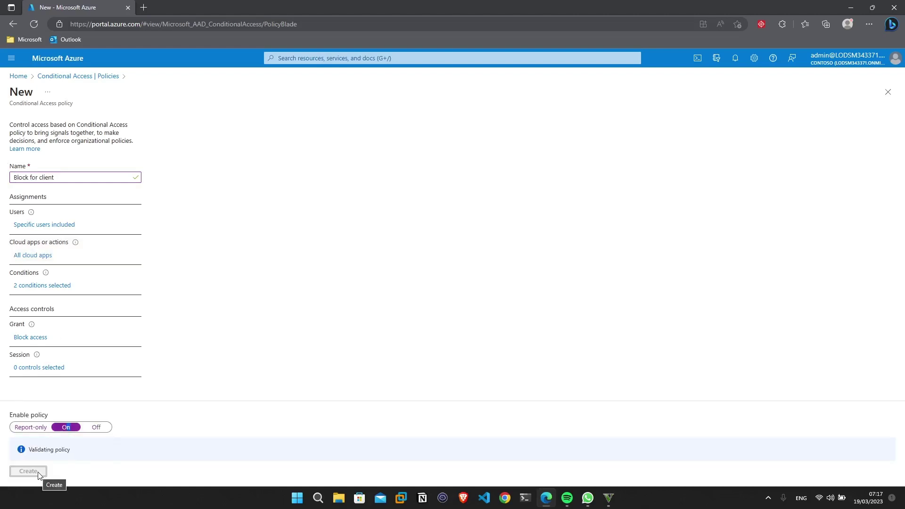